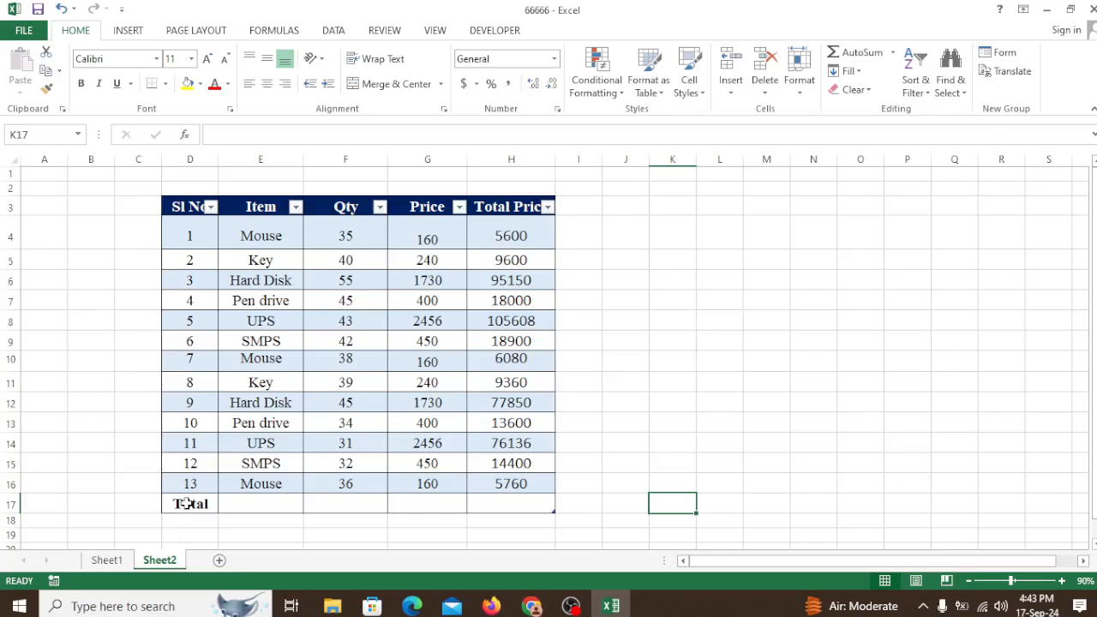
Set the Item column's total-row cell E17 on Sheet2 to Count.
{"action": "left_click", "coordinate": [185, 505]}
{"action": "left_click", "coordinate": [288, 500]}
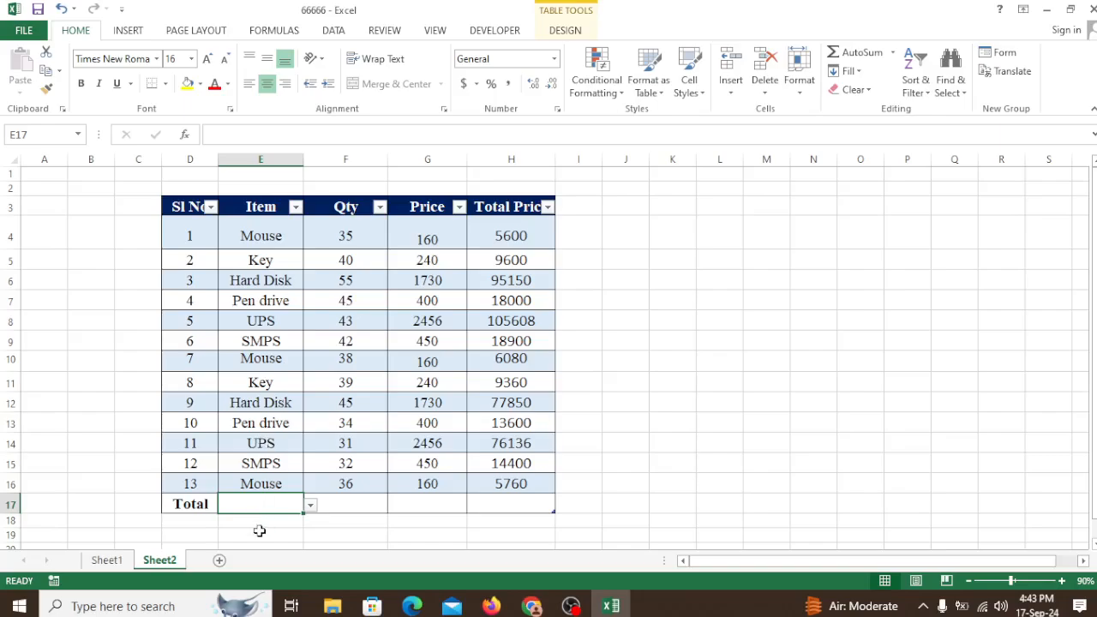
{"action": "left_click", "coordinate": [310, 507]}
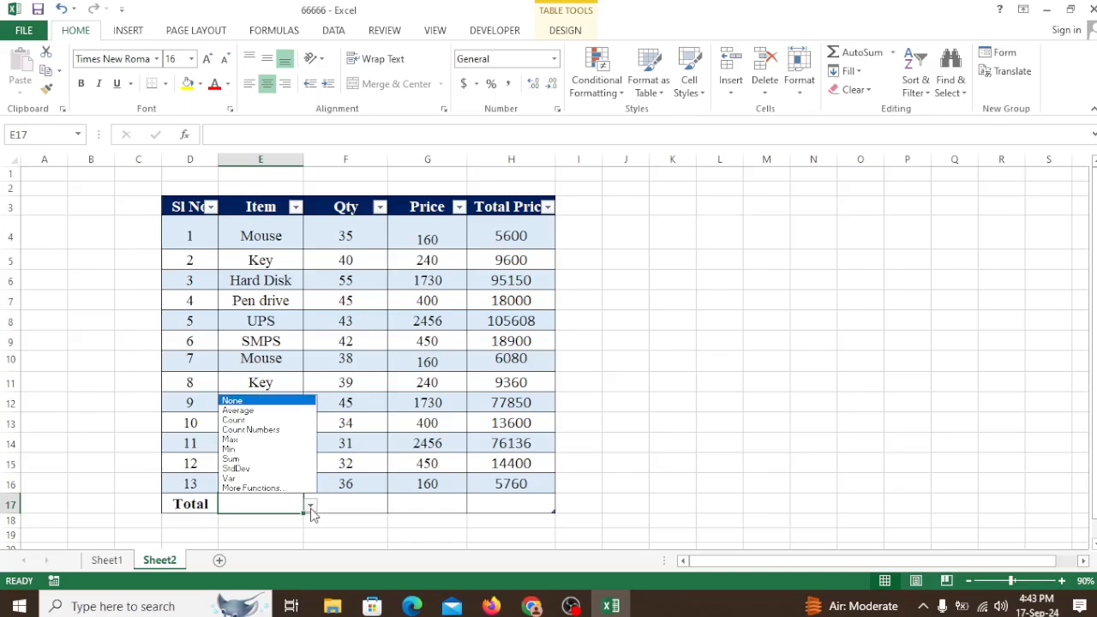
{"action": "left_click", "coordinate": [238, 421]}
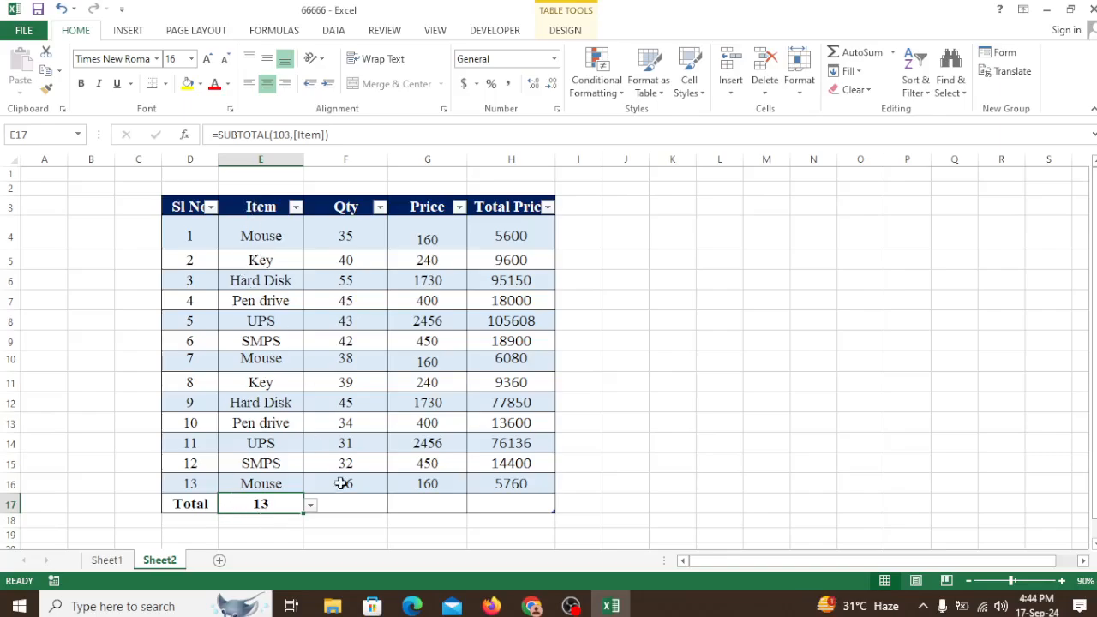
Set the total-row cells of the Qty, Price and Total Price columns on Sheet2 to Sum.
{"action": "left_click", "coordinate": [352, 508]}
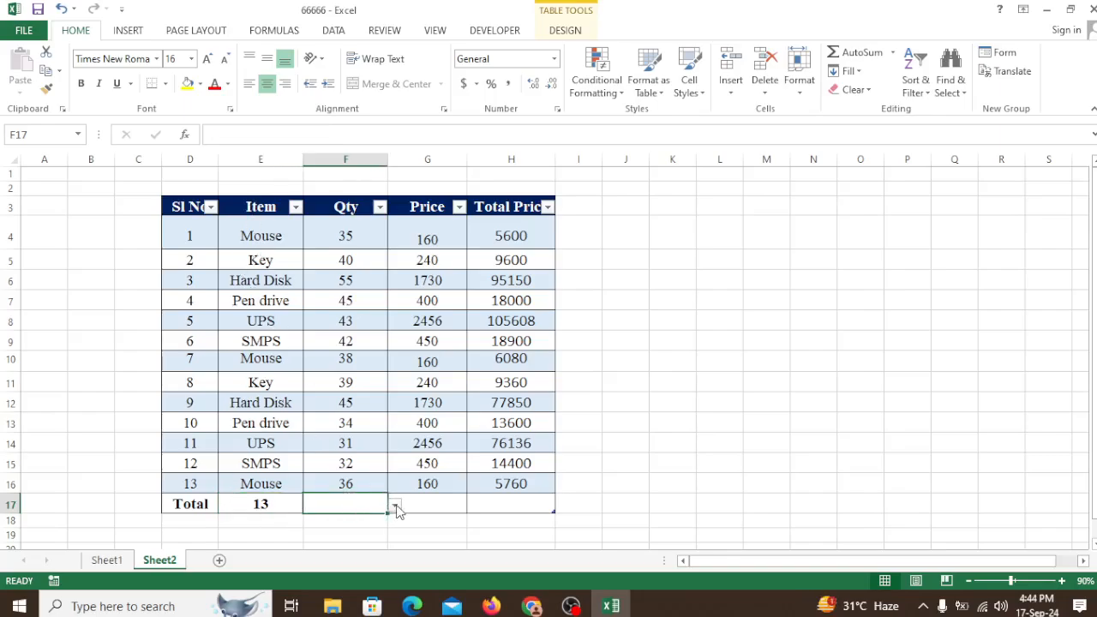
{"action": "left_click", "coordinate": [395, 507]}
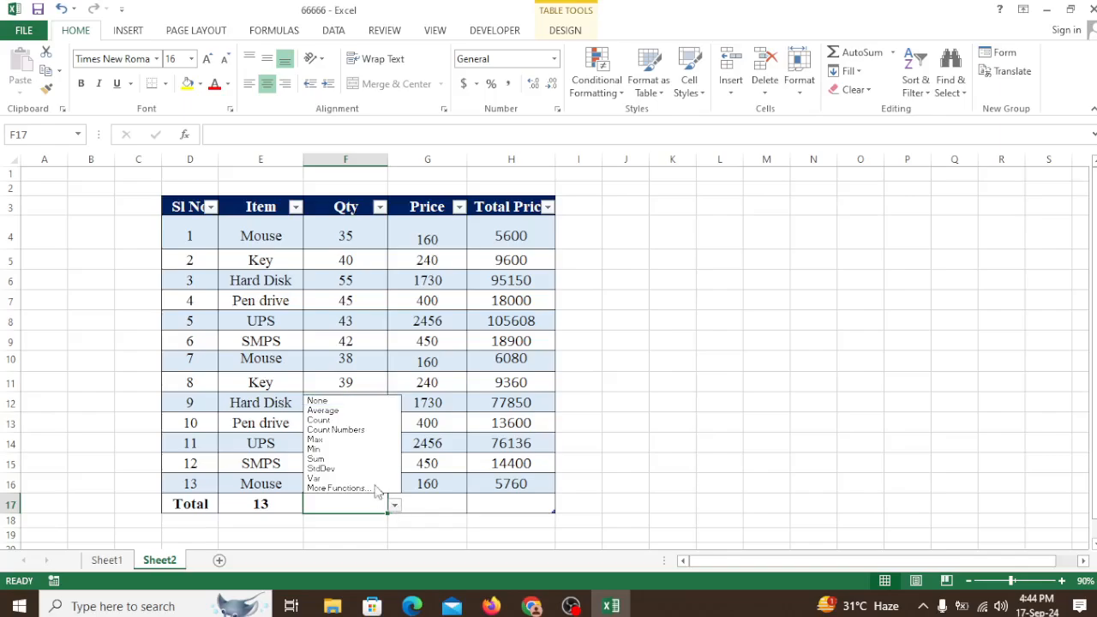
{"action": "left_click", "coordinate": [317, 460]}
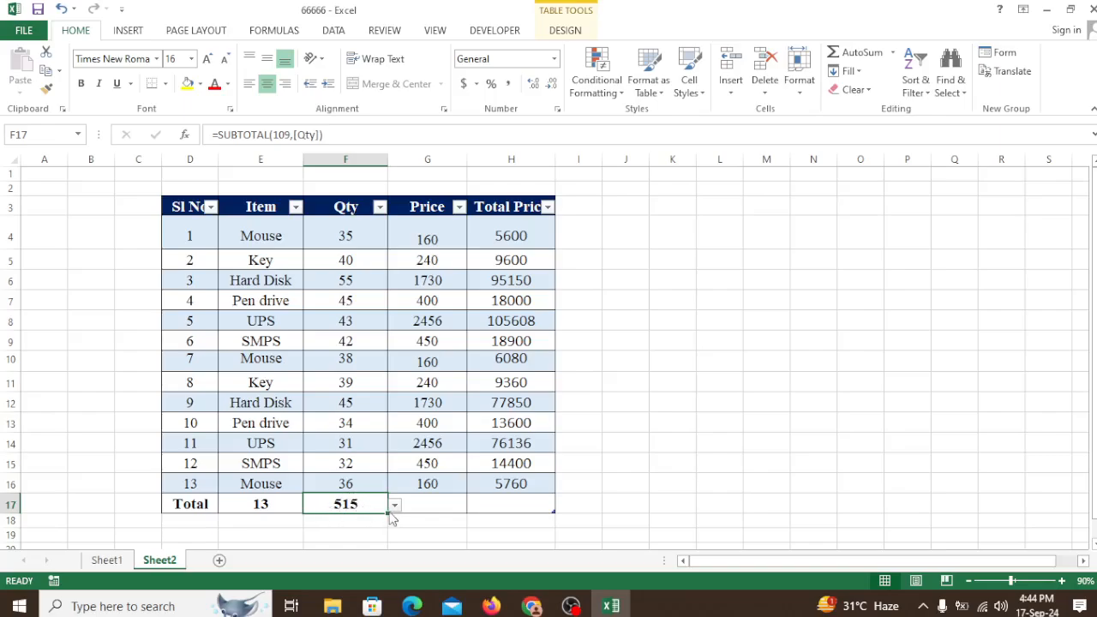
{"action": "left_click", "coordinate": [433, 502]}
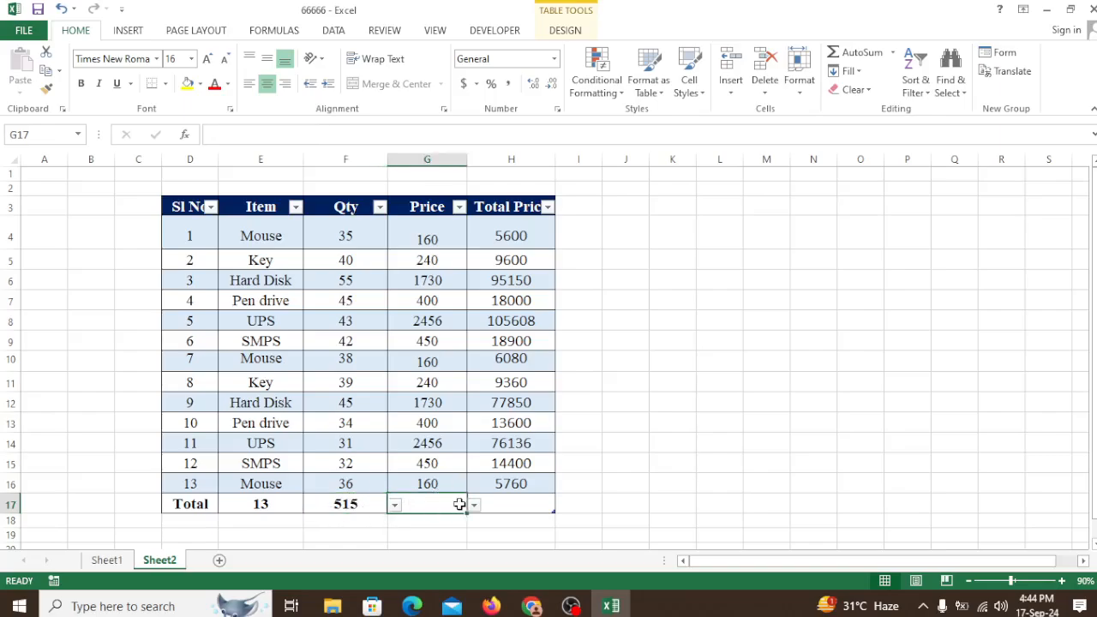
{"action": "left_click", "coordinate": [474, 506]}
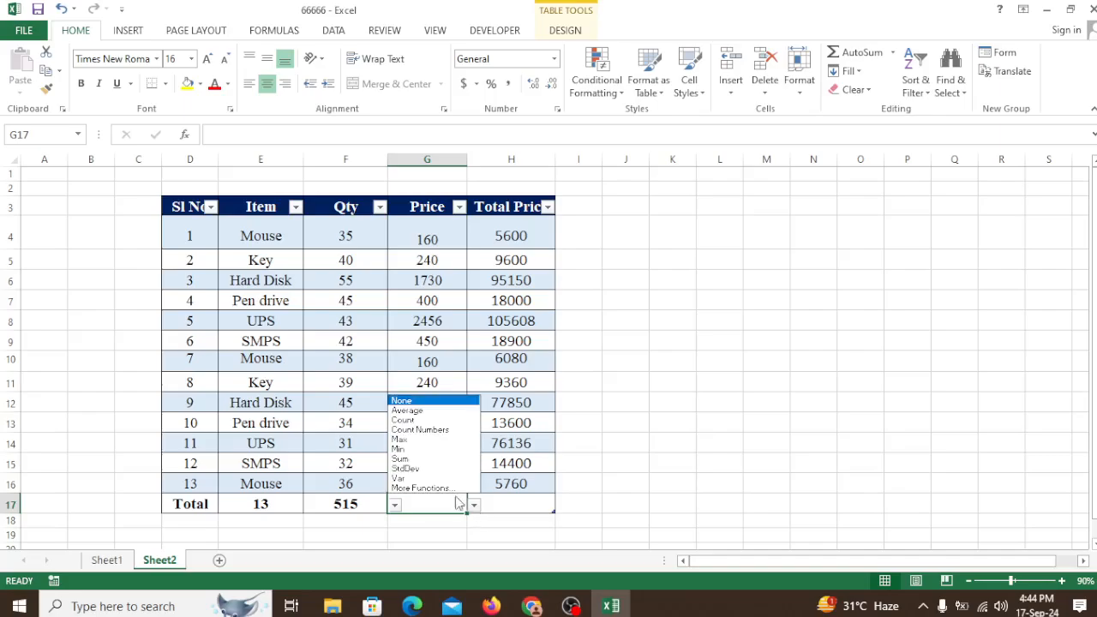
{"action": "left_click", "coordinate": [421, 458]}
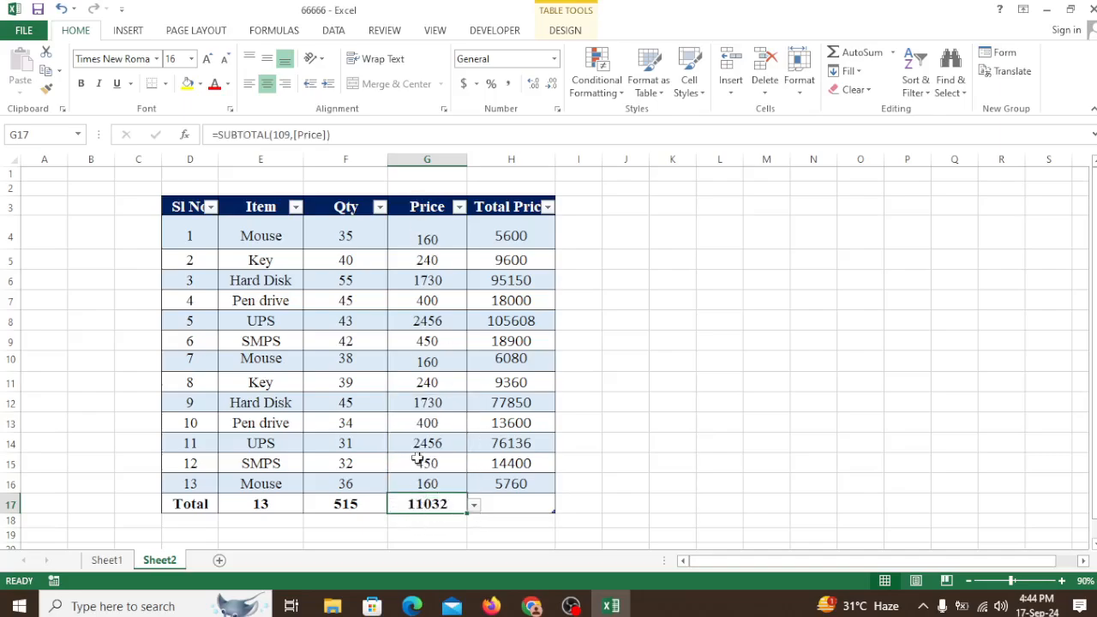
{"action": "left_click", "coordinate": [522, 499]}
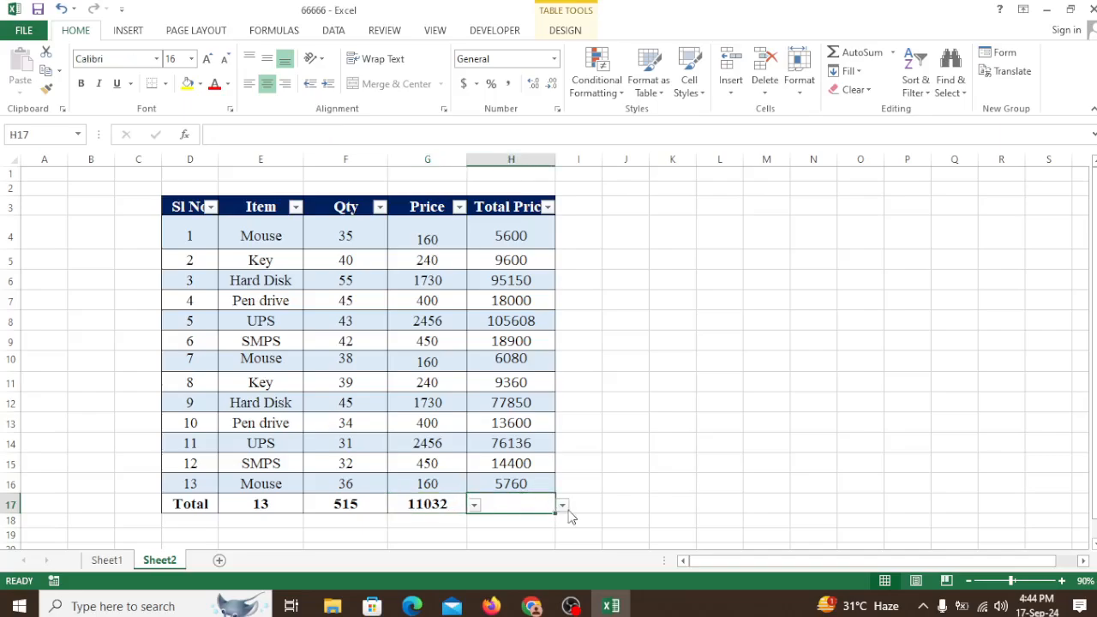
{"action": "left_click", "coordinate": [562, 506]}
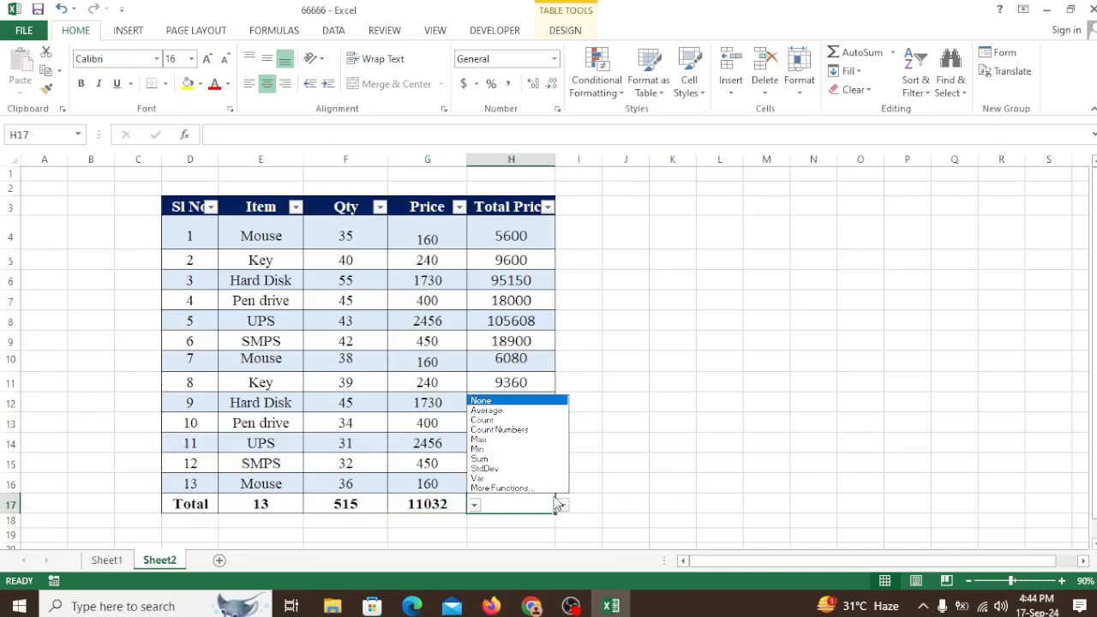
{"action": "left_click", "coordinate": [484, 459]}
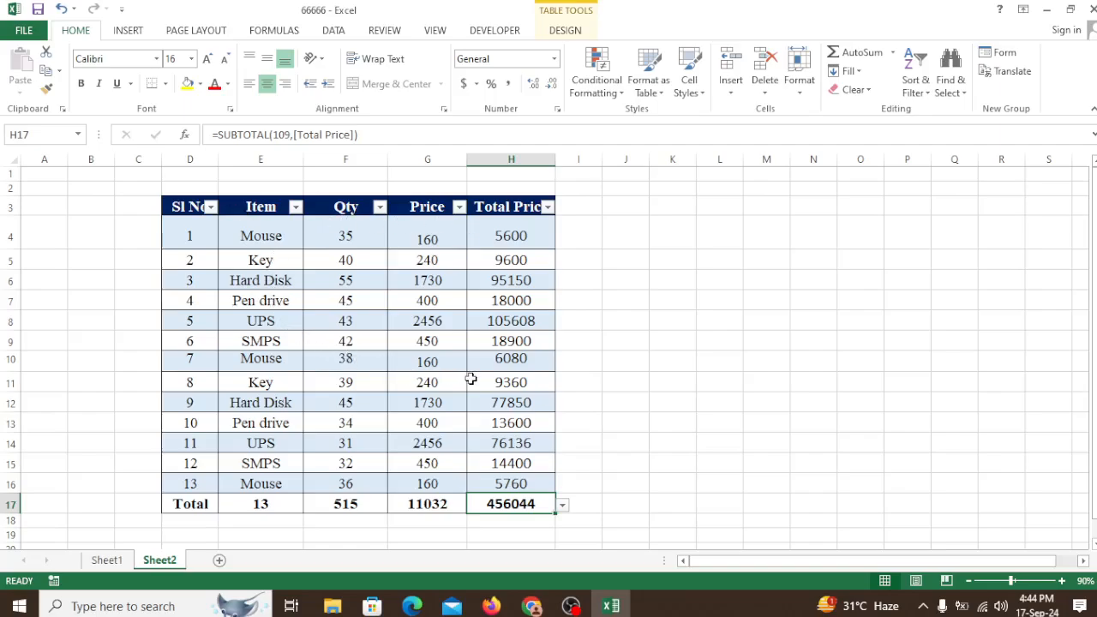
{"action": "left_click", "coordinate": [571, 369]}
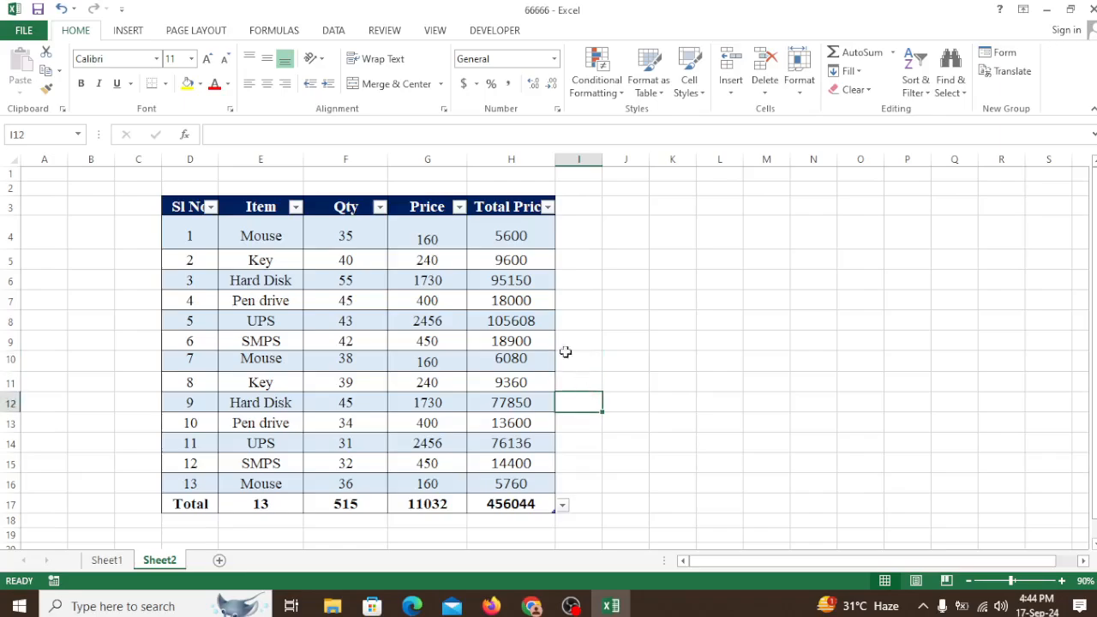
Convert the range D1:H14 on Sheet1 into a table with headers and turn on its total row.
{"action": "left_click", "coordinate": [113, 565]}
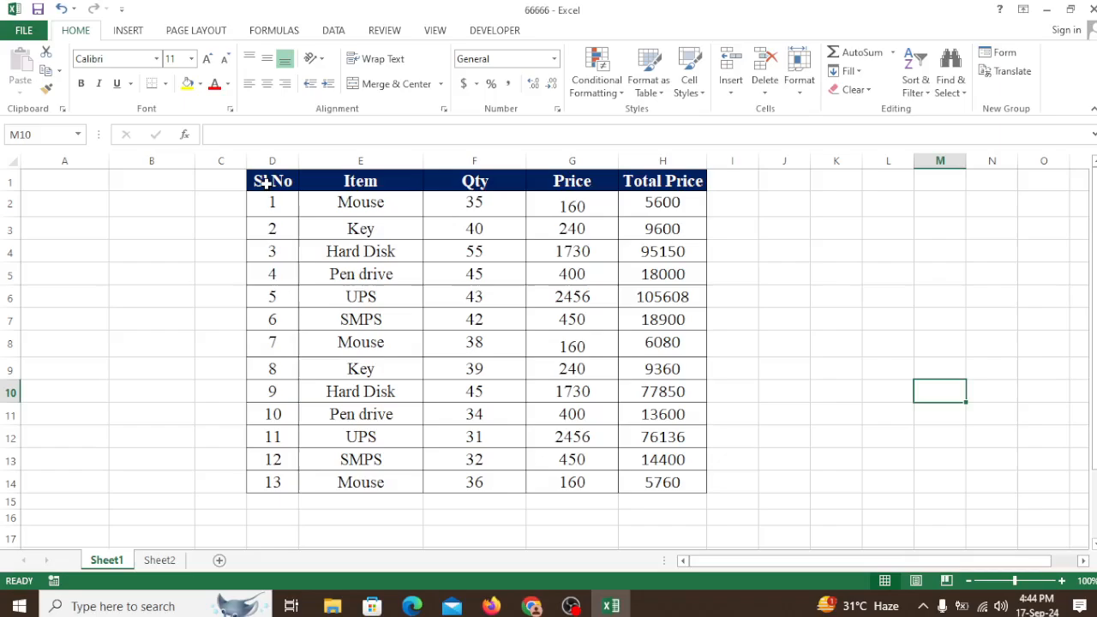
{"action": "left_click_drag", "start_coordinate": [268, 187], "coordinate": [618, 466]}
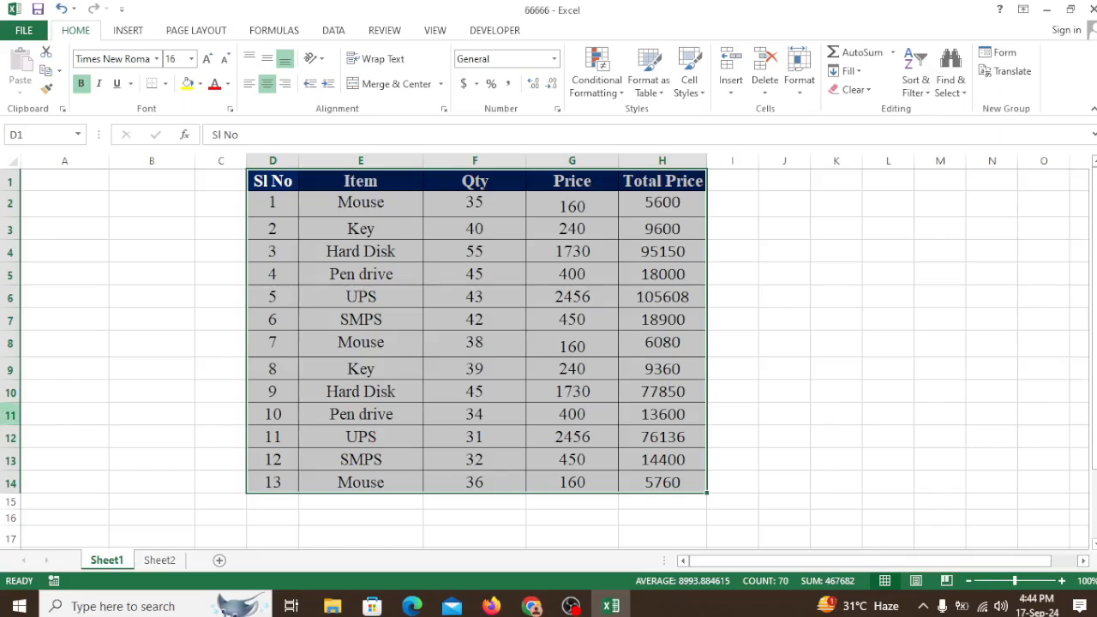
{"action": "key", "text": "ctrl+t"}
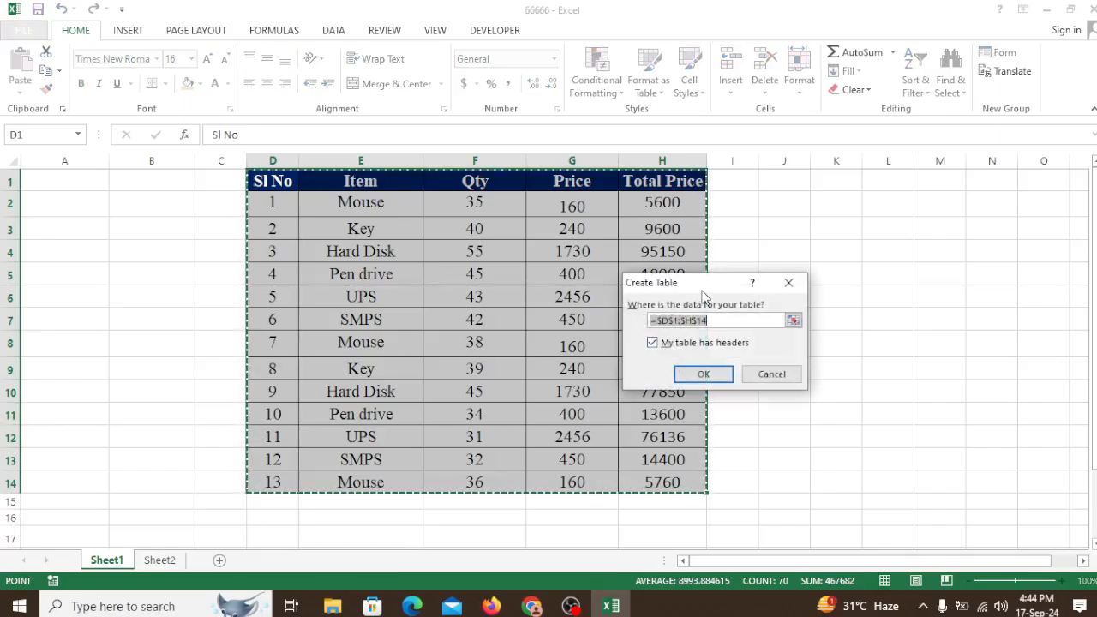
{"action": "left_click_drag", "start_coordinate": [711, 284], "coordinate": [458, 299]}
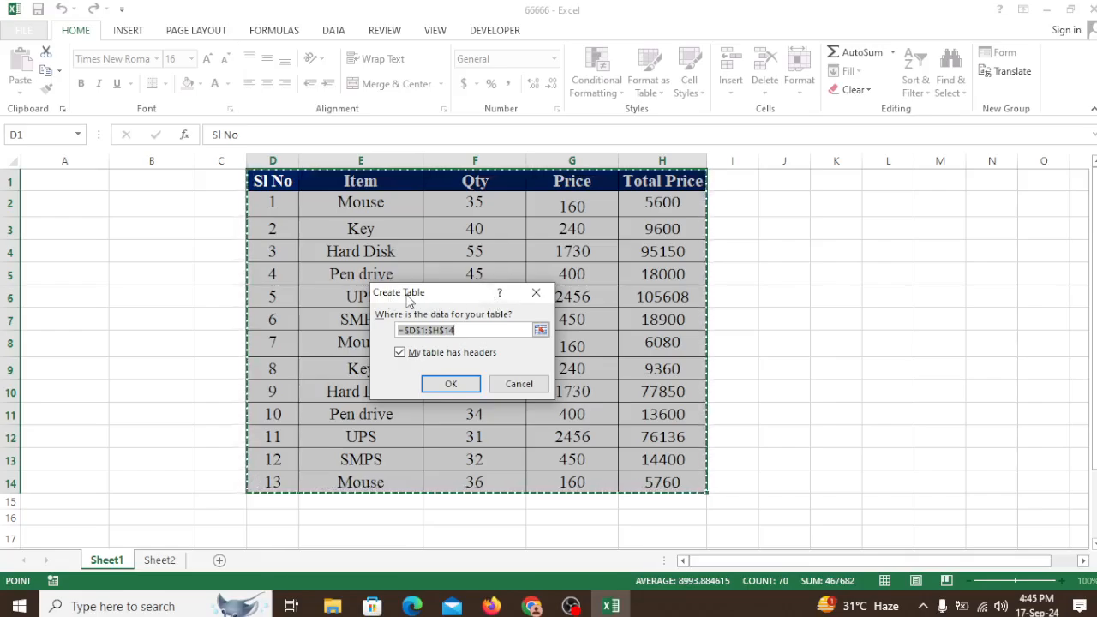
{"action": "left_click", "coordinate": [462, 390]}
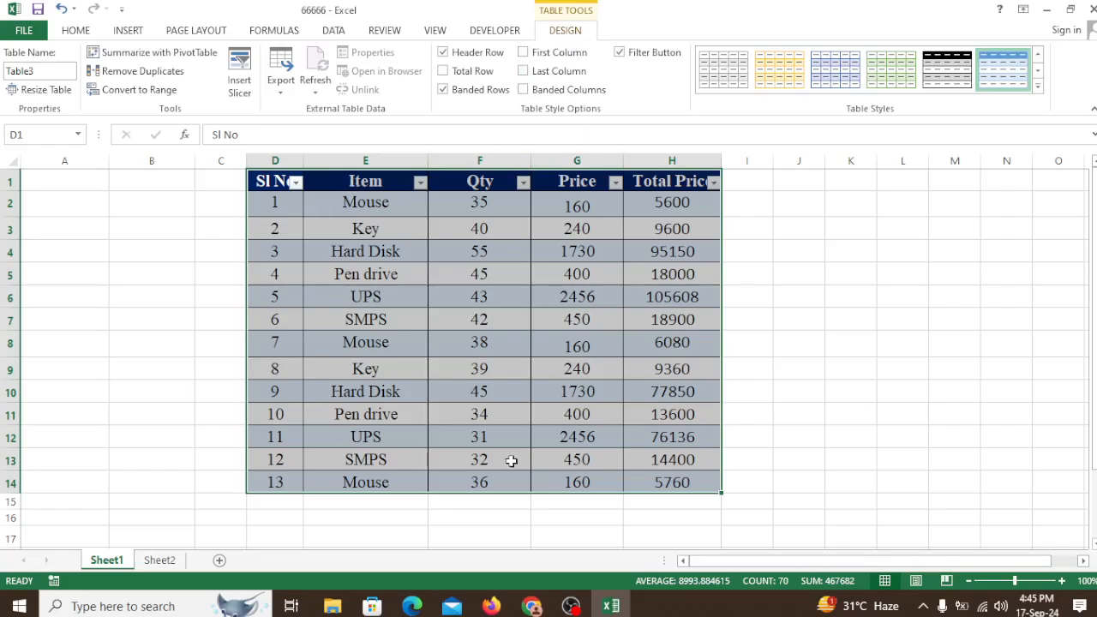
{"action": "left_click", "coordinate": [444, 72]}
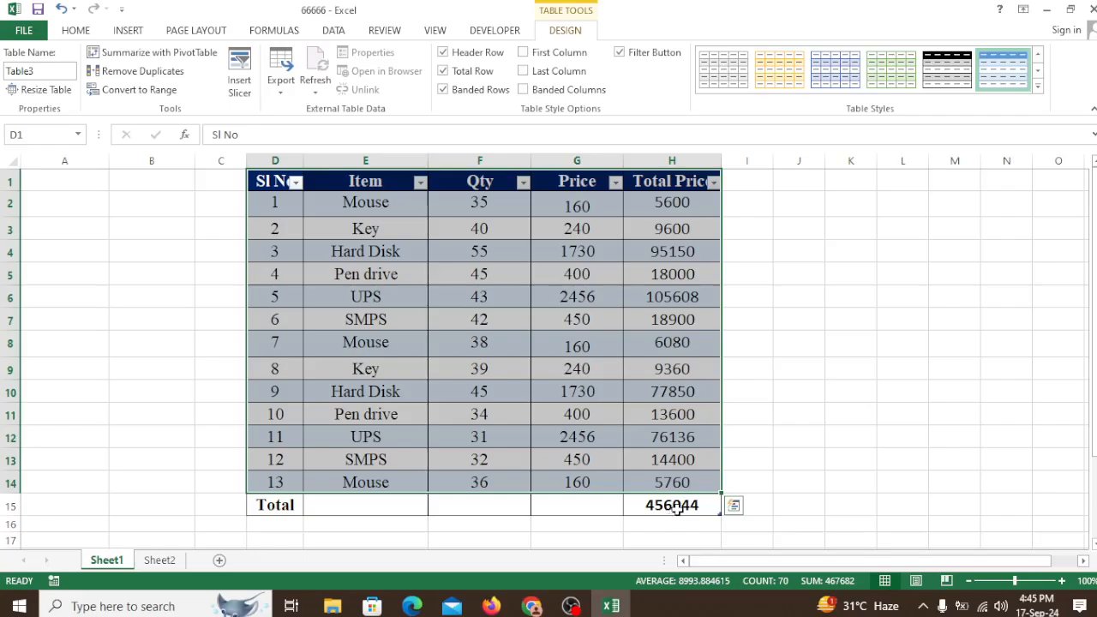
Set the Item column's total-row cell E15 on Sheet1 to Count.
{"action": "left_click", "coordinate": [379, 503]}
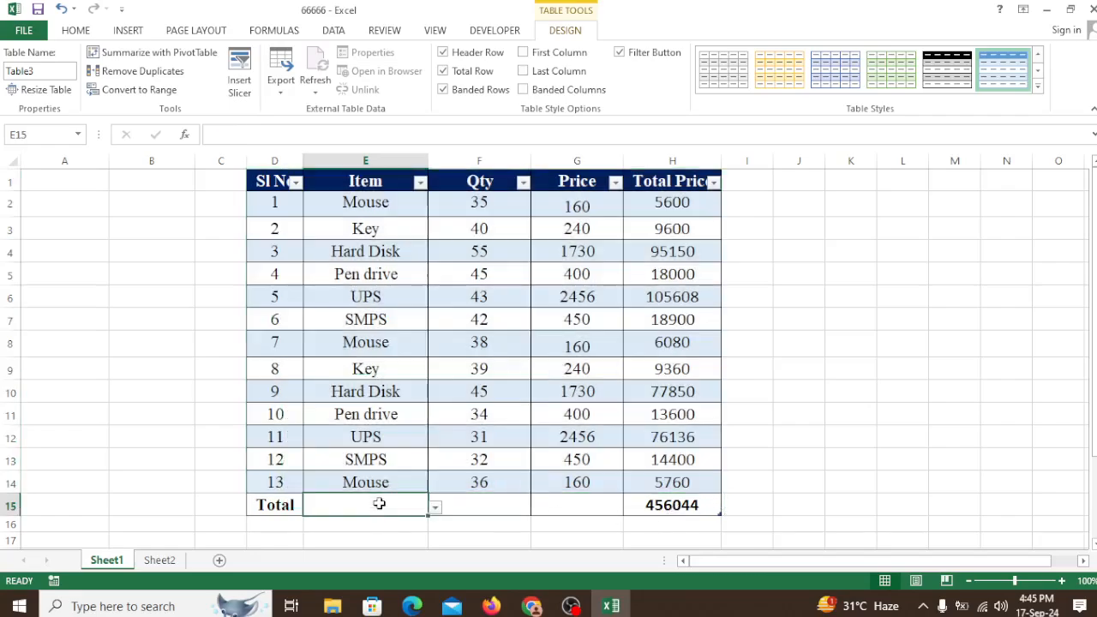
{"action": "left_click", "coordinate": [435, 509]}
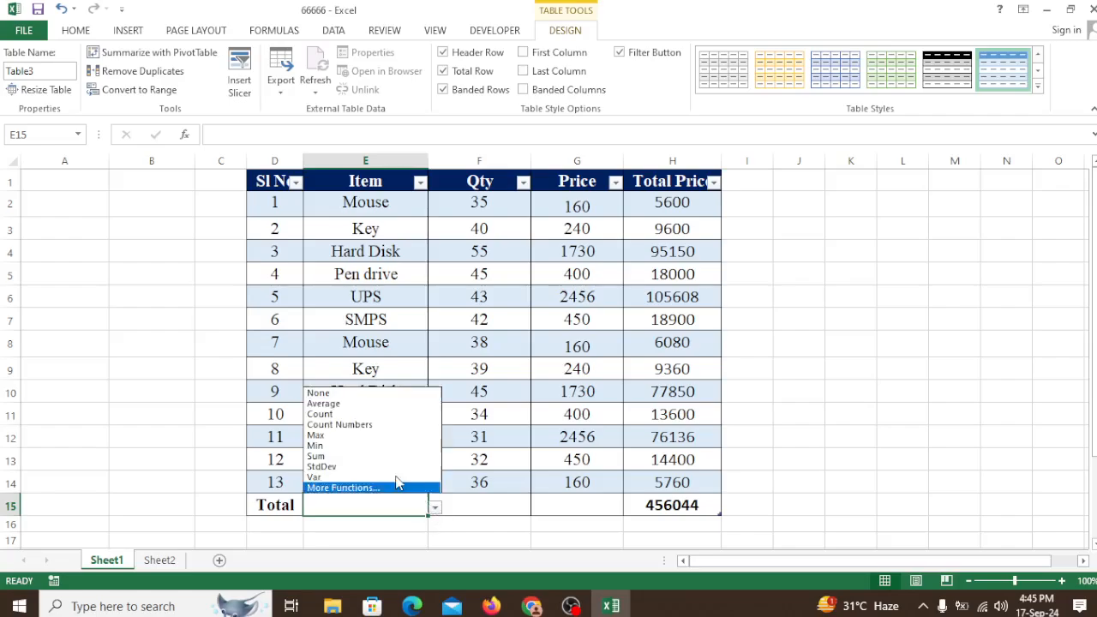
{"action": "left_click", "coordinate": [339, 414]}
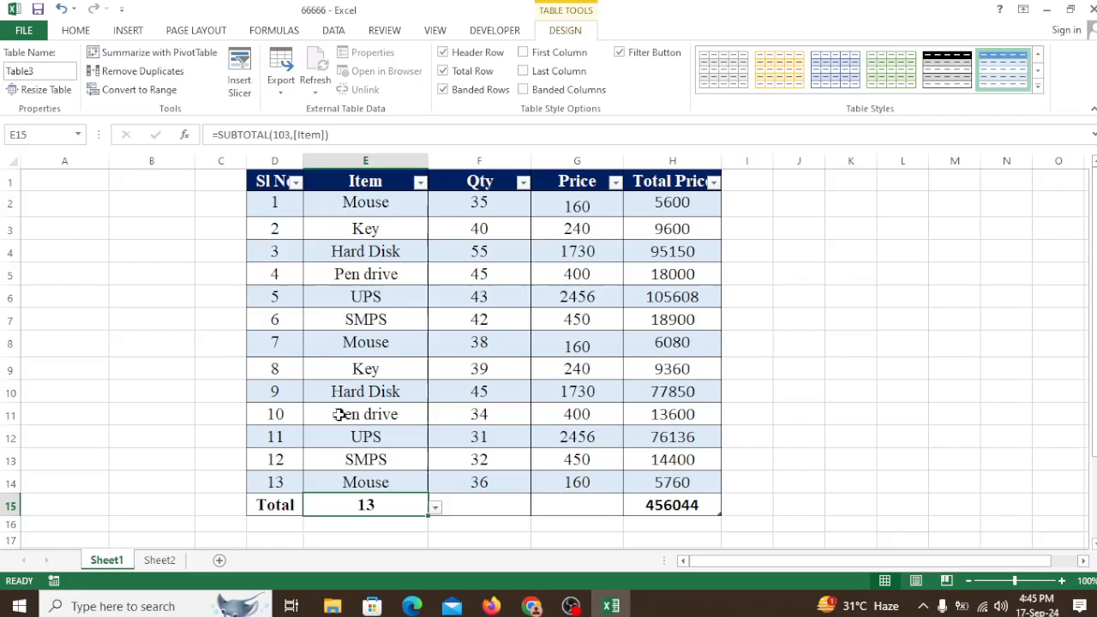
Try Sum, Min and finally Max as the total-row function of the Qty column on Sheet1.
{"action": "left_click", "coordinate": [501, 507]}
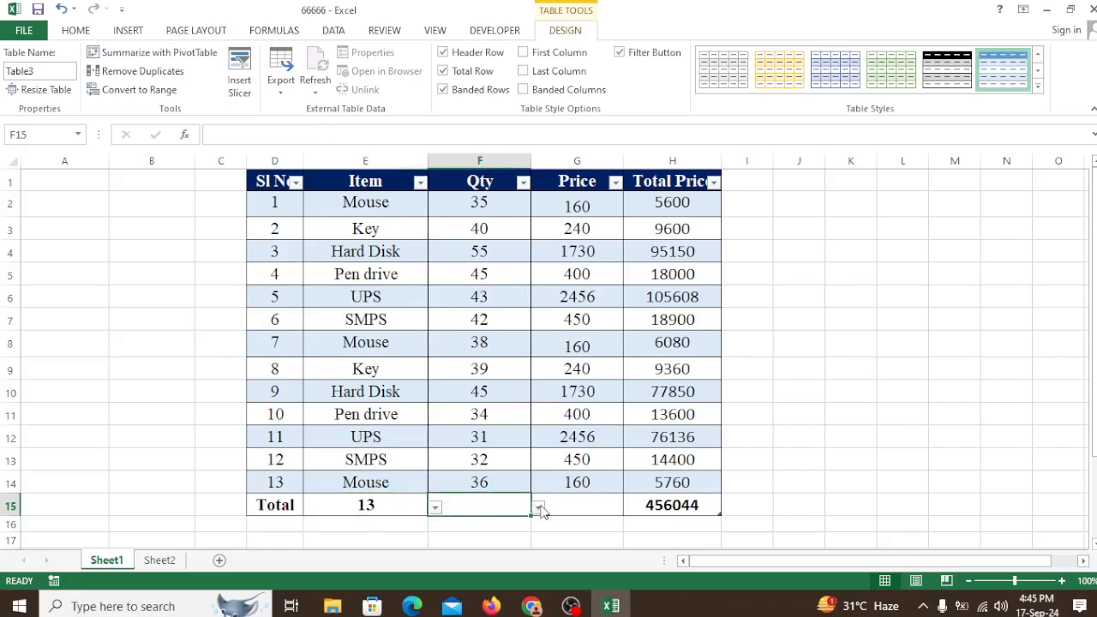
{"action": "left_click", "coordinate": [538, 507]}
{"action": "left_click", "coordinate": [458, 455]}
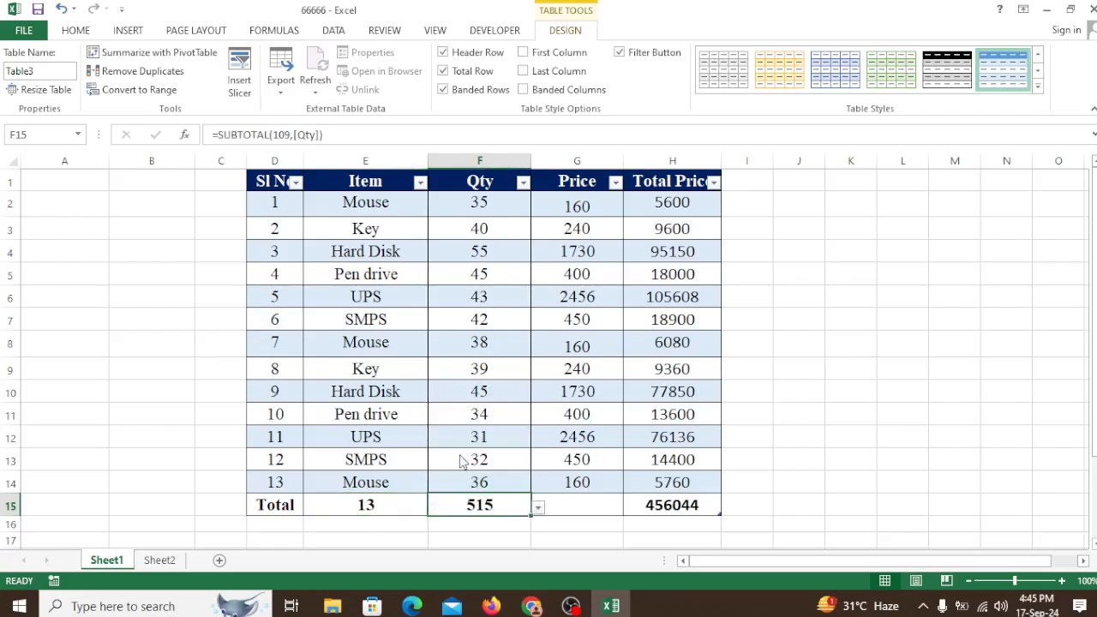
{"action": "left_click", "coordinate": [538, 507]}
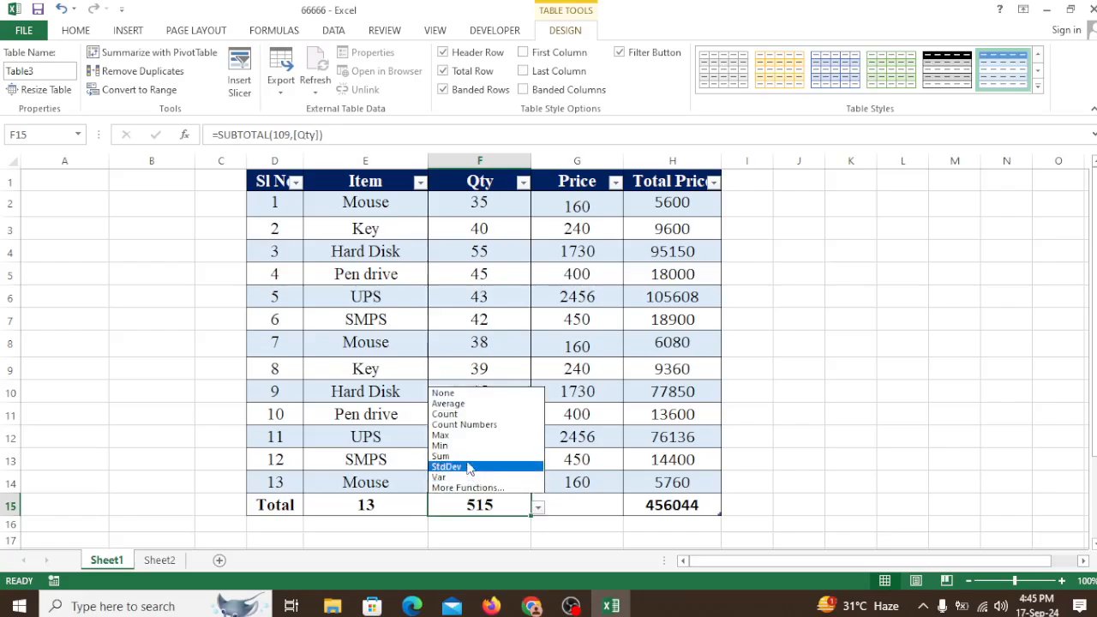
{"action": "left_click", "coordinate": [441, 445]}
{"action": "left_click", "coordinate": [538, 508]}
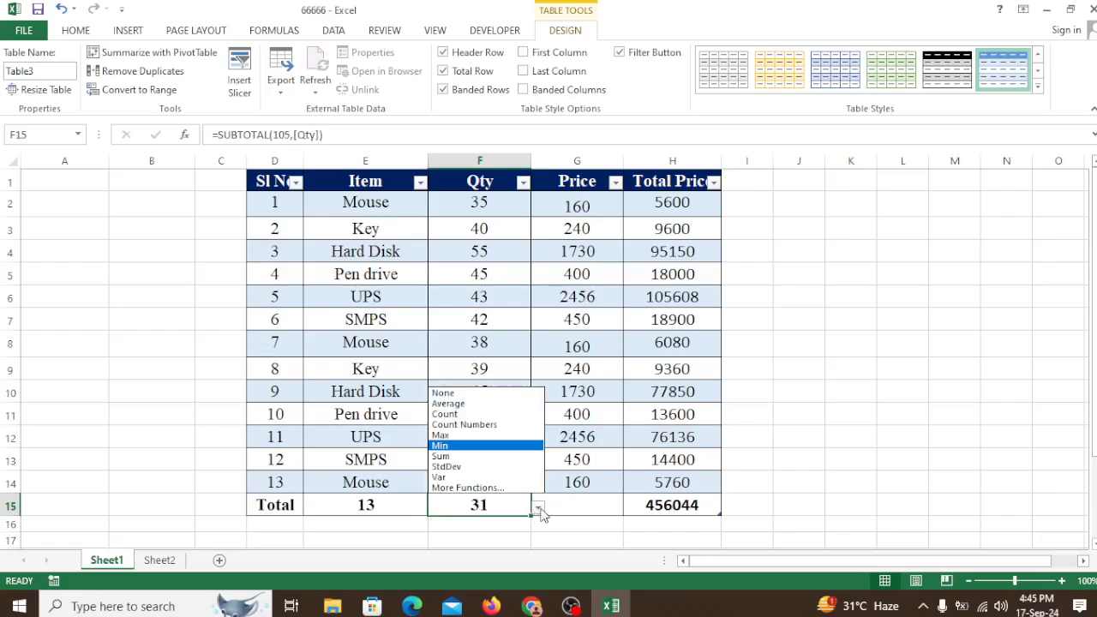
{"action": "left_click", "coordinate": [440, 435]}
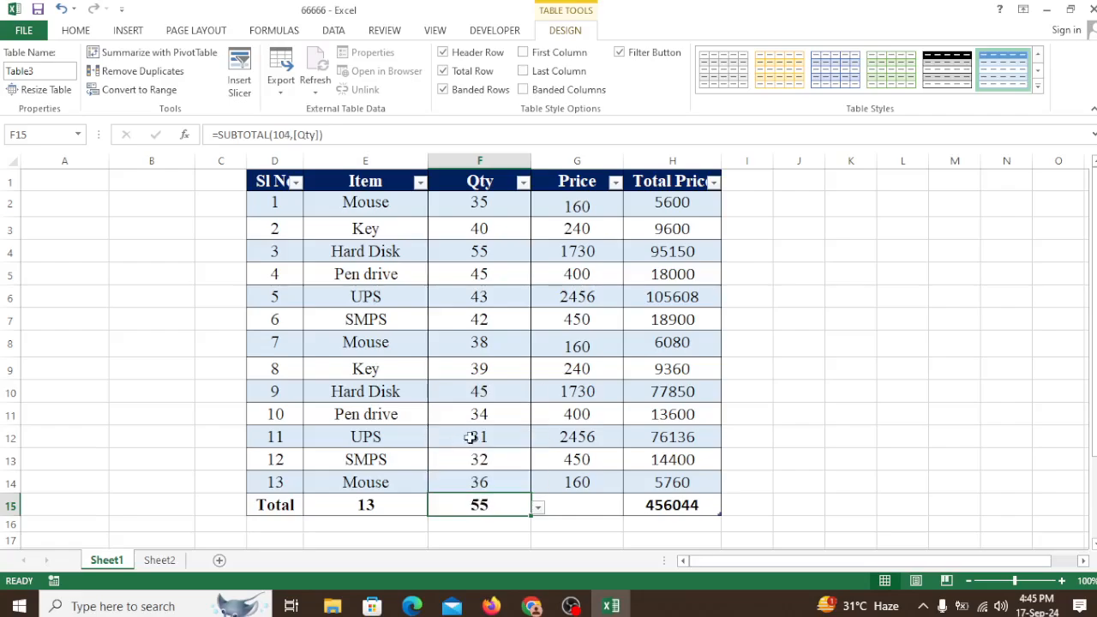
Set the Price column's total-row cell G15 on Sheet1 to Average.
{"action": "left_click", "coordinate": [581, 502]}
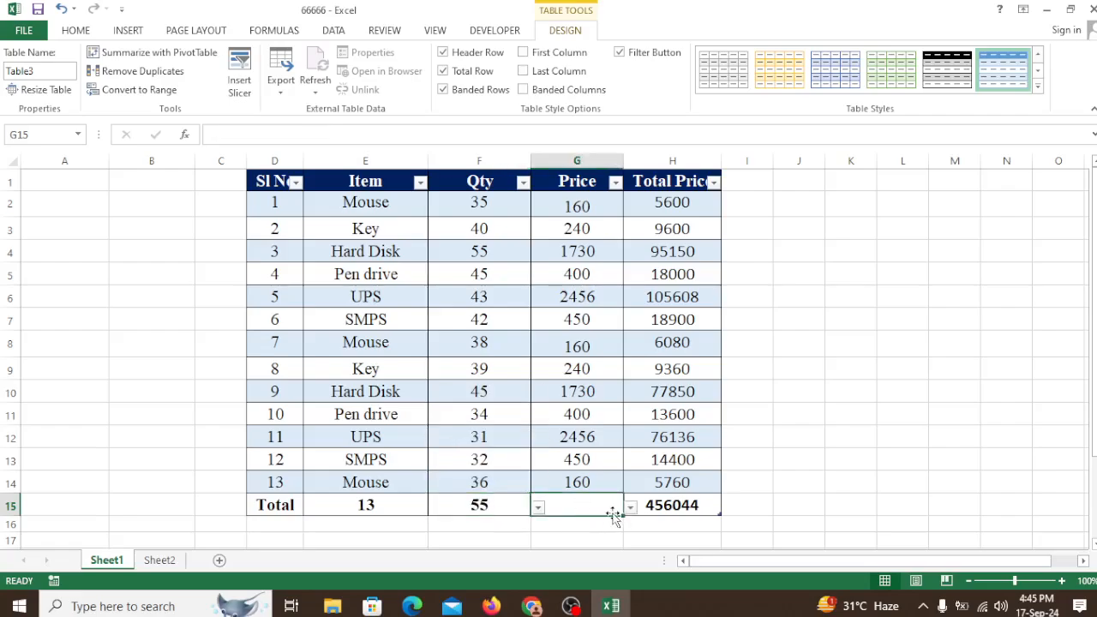
{"action": "left_click", "coordinate": [630, 507]}
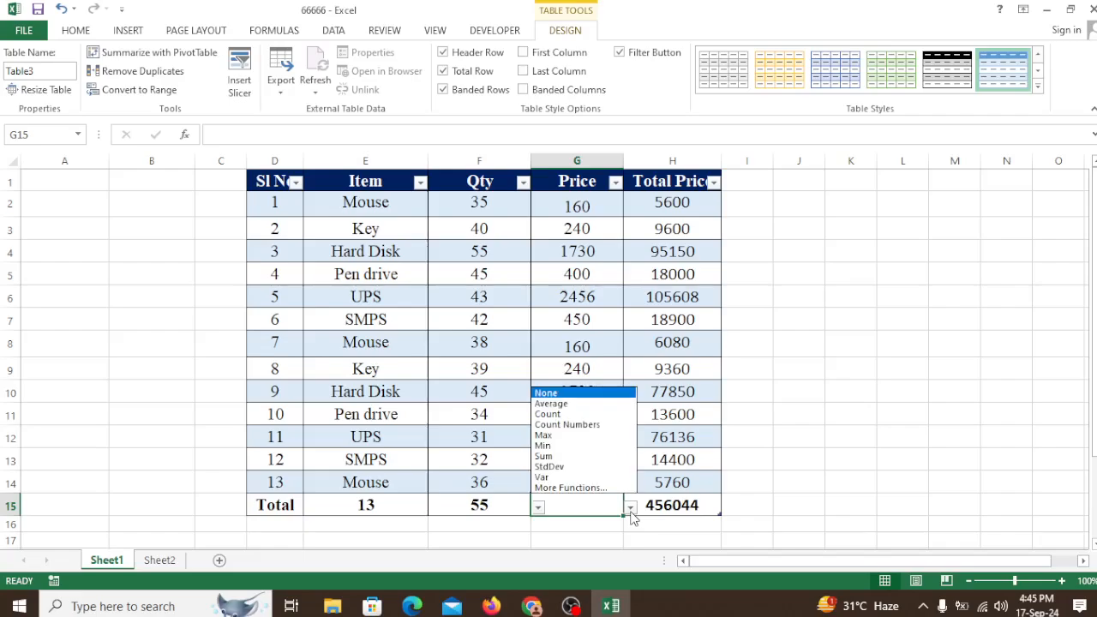
{"action": "left_click", "coordinate": [563, 403]}
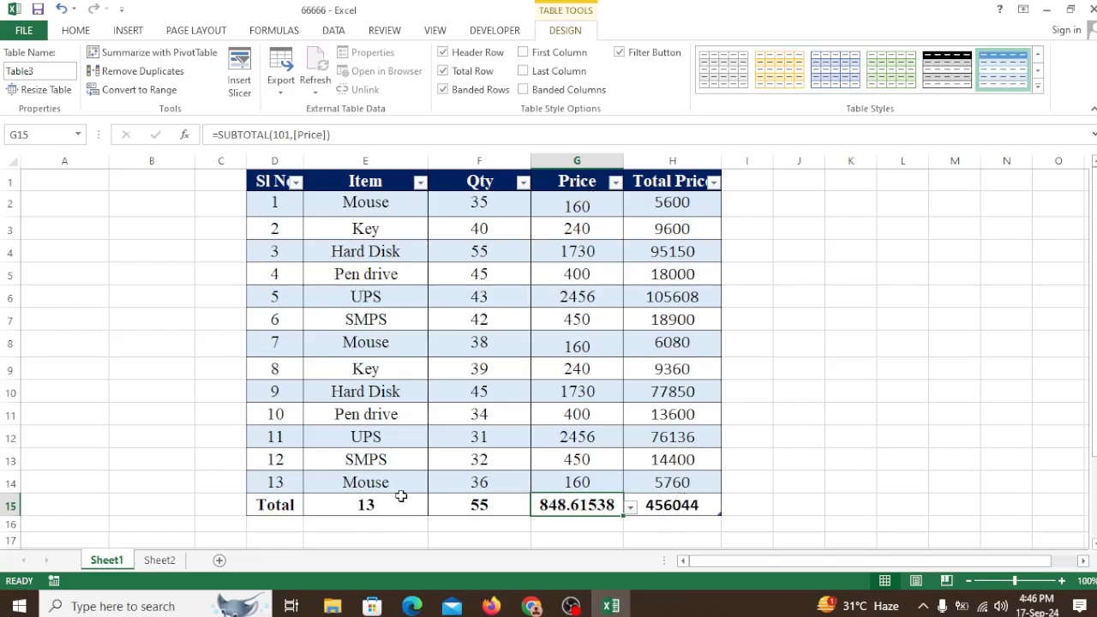
Inspect the formulas in the total-row cells of the Item, Qty, Price and Total Price columns.
{"action": "left_click", "coordinate": [319, 509]}
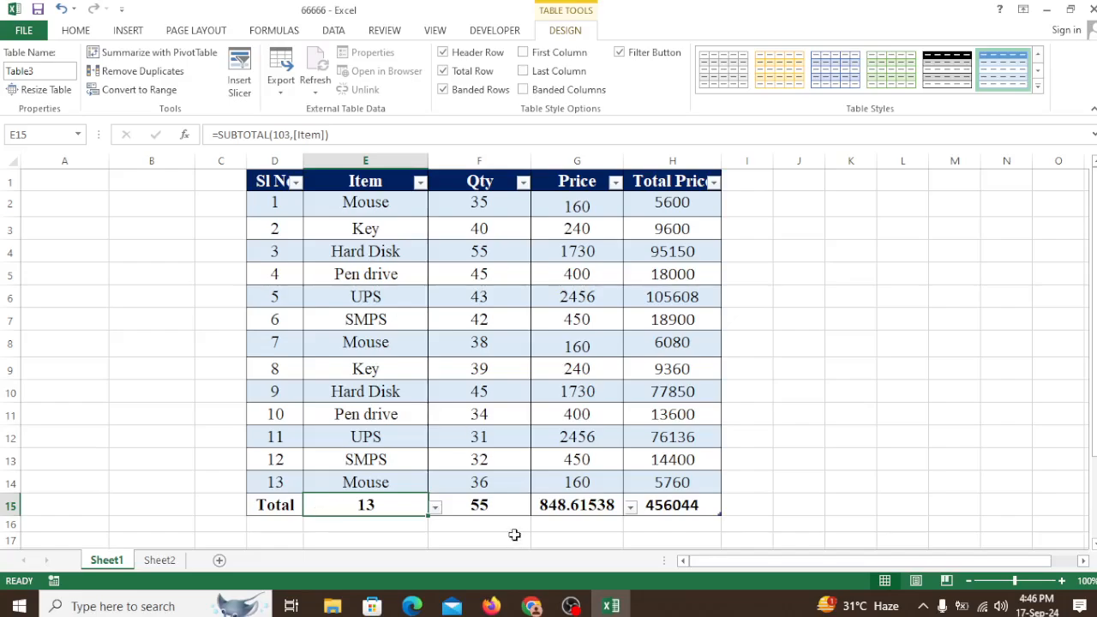
{"action": "left_click", "coordinate": [499, 508]}
{"action": "left_click", "coordinate": [586, 506]}
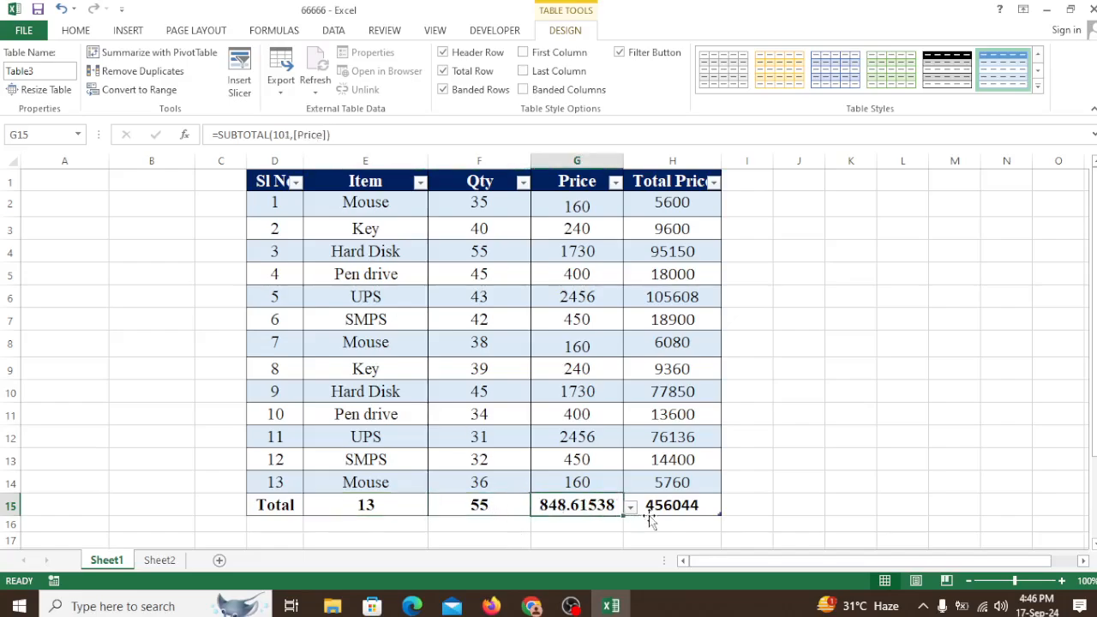
{"action": "left_click", "coordinate": [691, 509]}
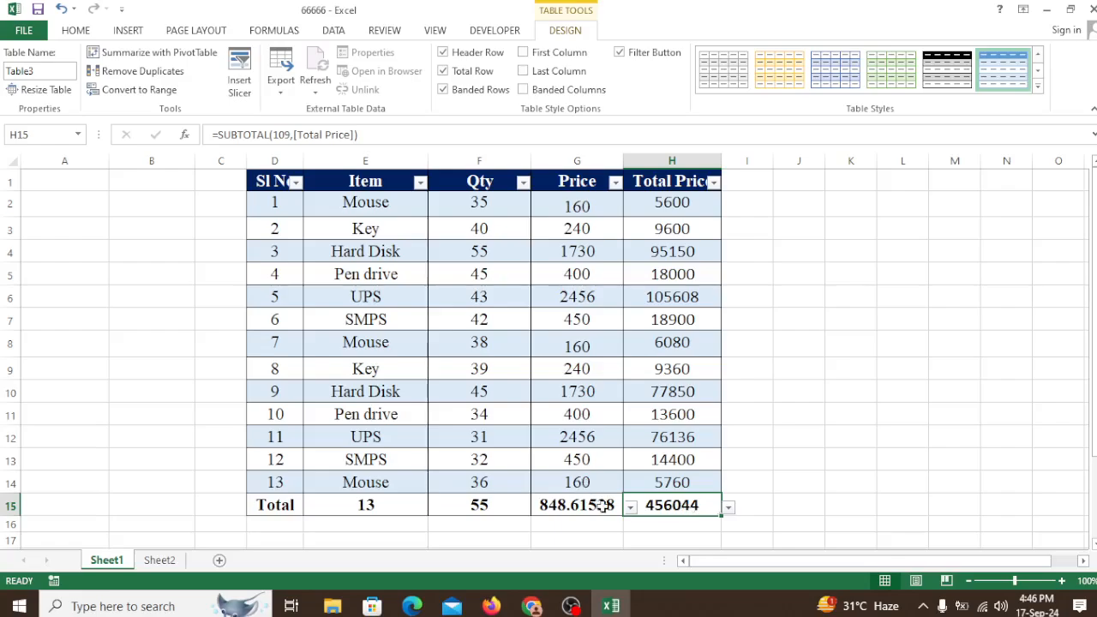
{"action": "left_click", "coordinate": [366, 503]}
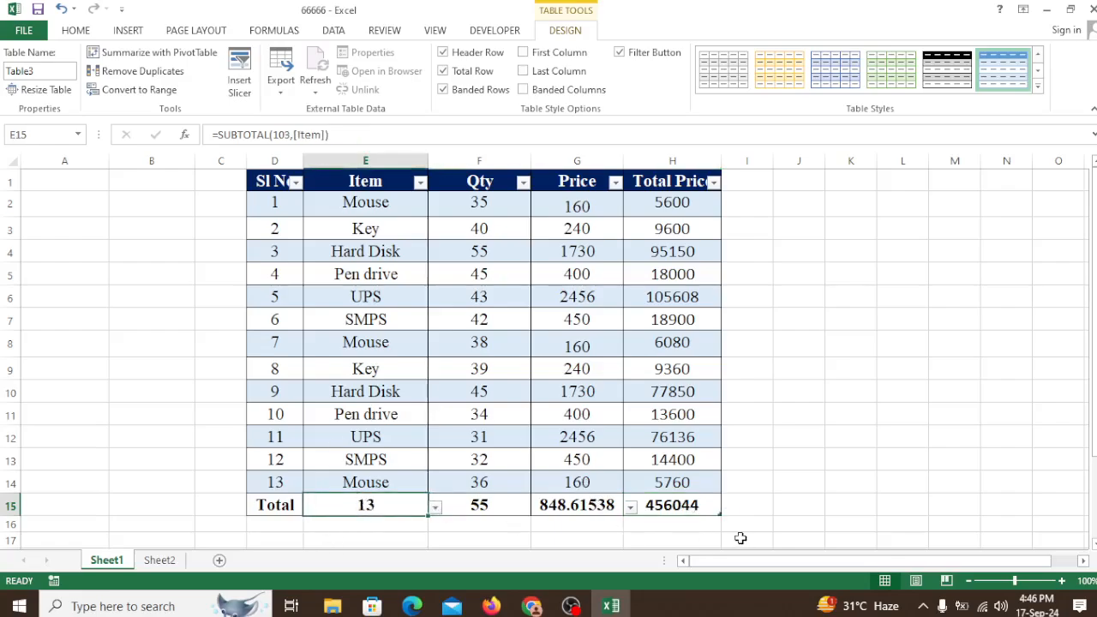
Undo the function choices made in the total row for the Item, Qty and Price columns.
{"action": "key", "text": "ctrl+z"}
{"action": "key", "text": "ctrl+z"}
{"action": "key", "text": "ctrl+z"}
{"action": "key", "text": "ctrl+z"}
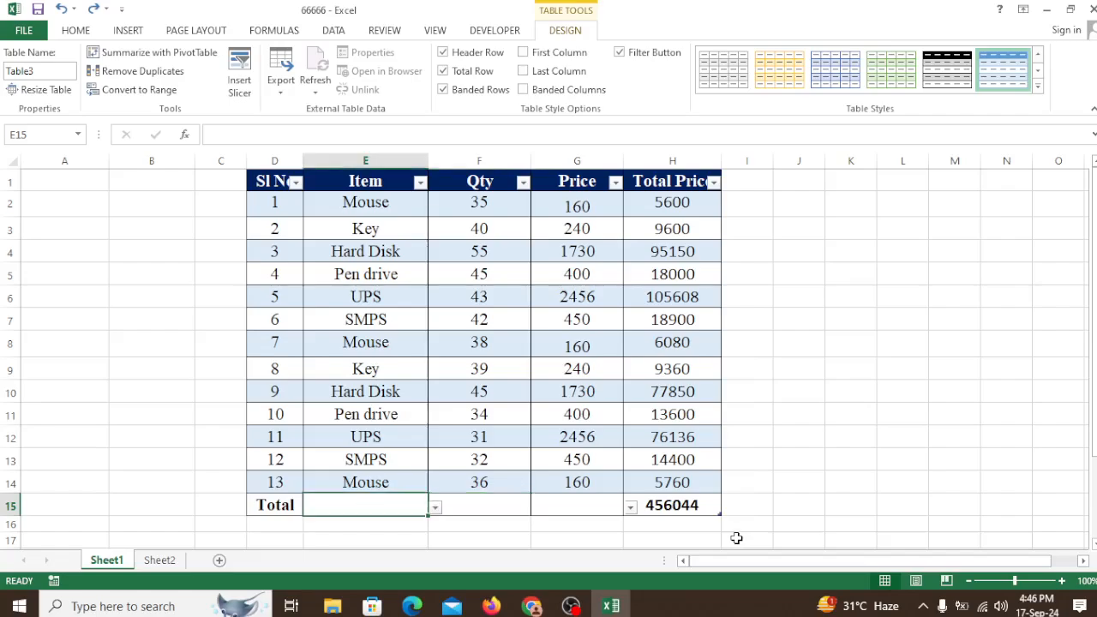
Undo the total row and the table conversion of the sales data on Sheet1.
{"action": "key", "text": "ctrl+z"}
{"action": "key", "text": "ctrl+z"}
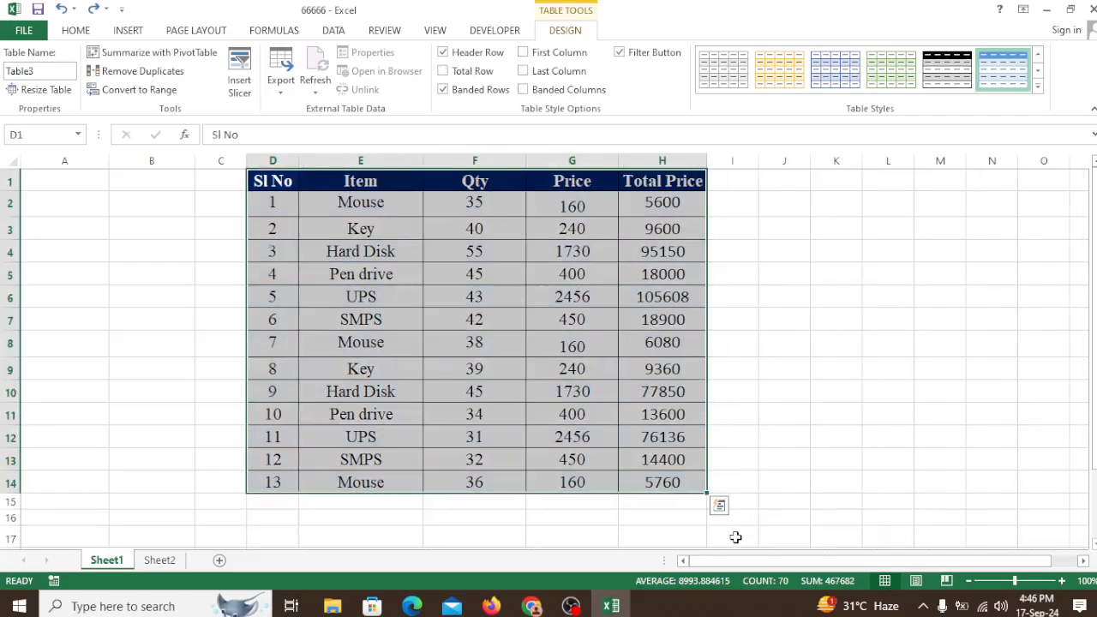
{"action": "left_click", "coordinate": [786, 410]}
Convert the range D1:H14 on Sheet1 into a table with headers and add a total row to it.
{"action": "left_click_drag", "start_coordinate": [273, 181], "coordinate": [660, 481]}
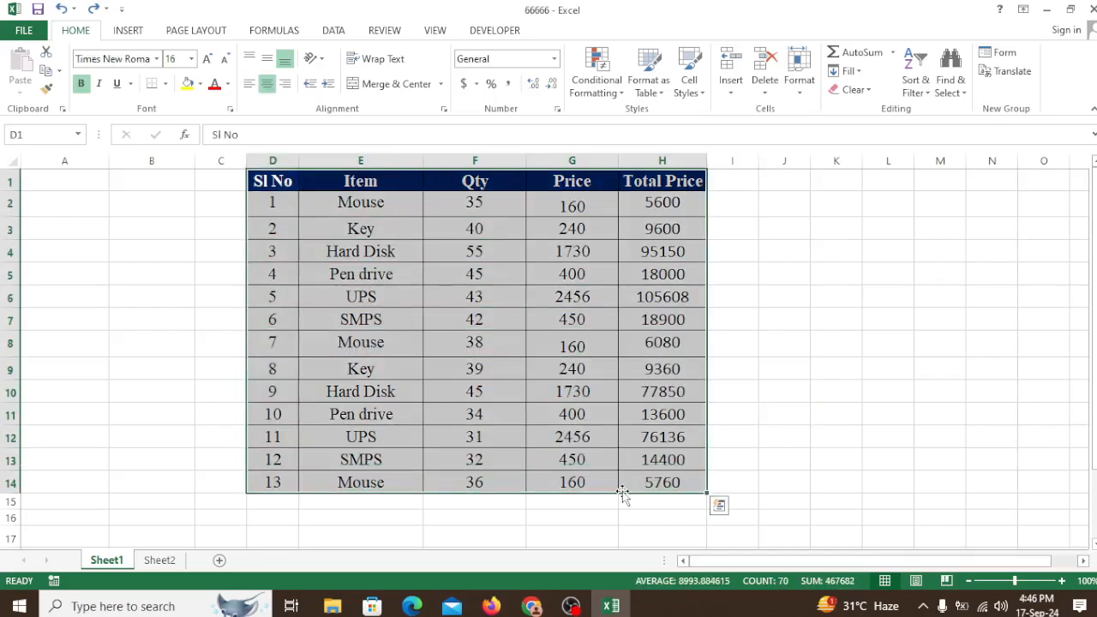
{"action": "key", "text": "ctrl+t"}
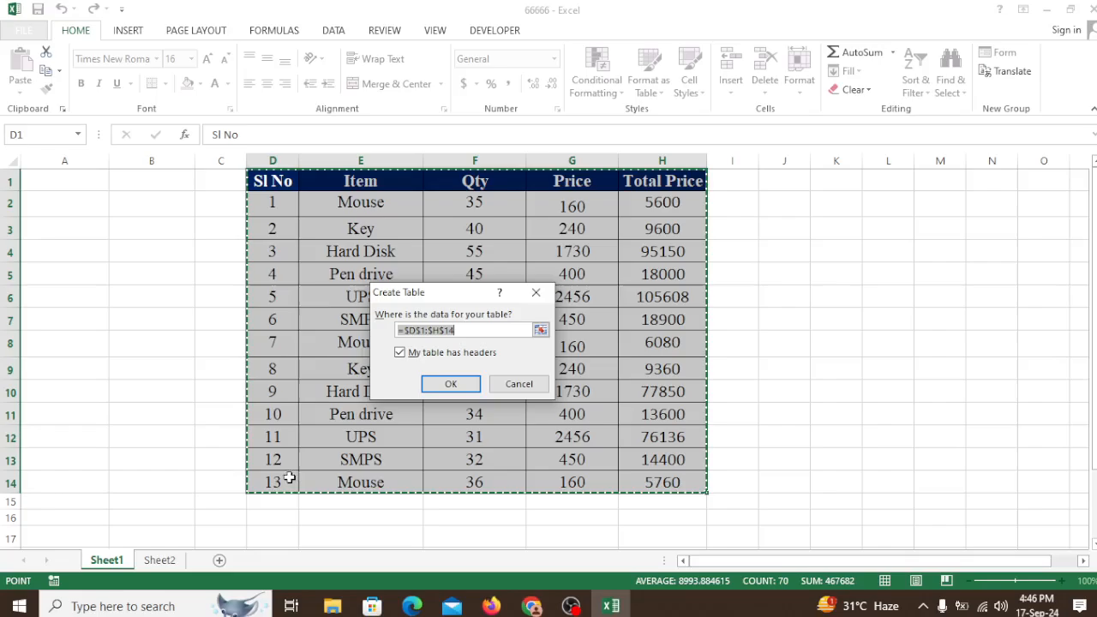
{"action": "left_click", "coordinate": [461, 385]}
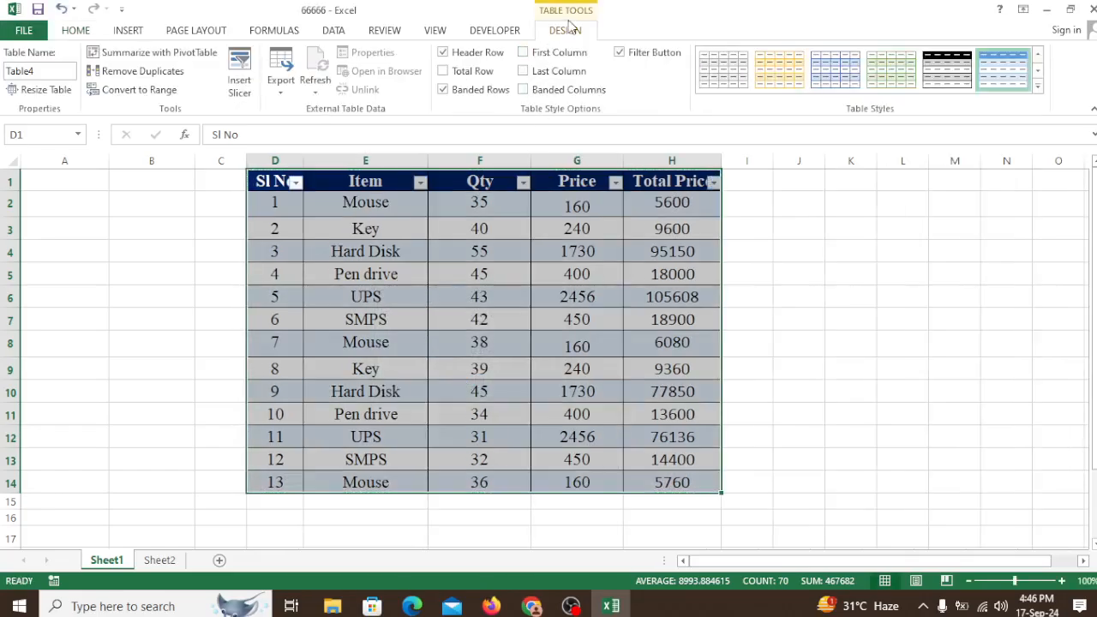
{"action": "left_click", "coordinate": [444, 72]}
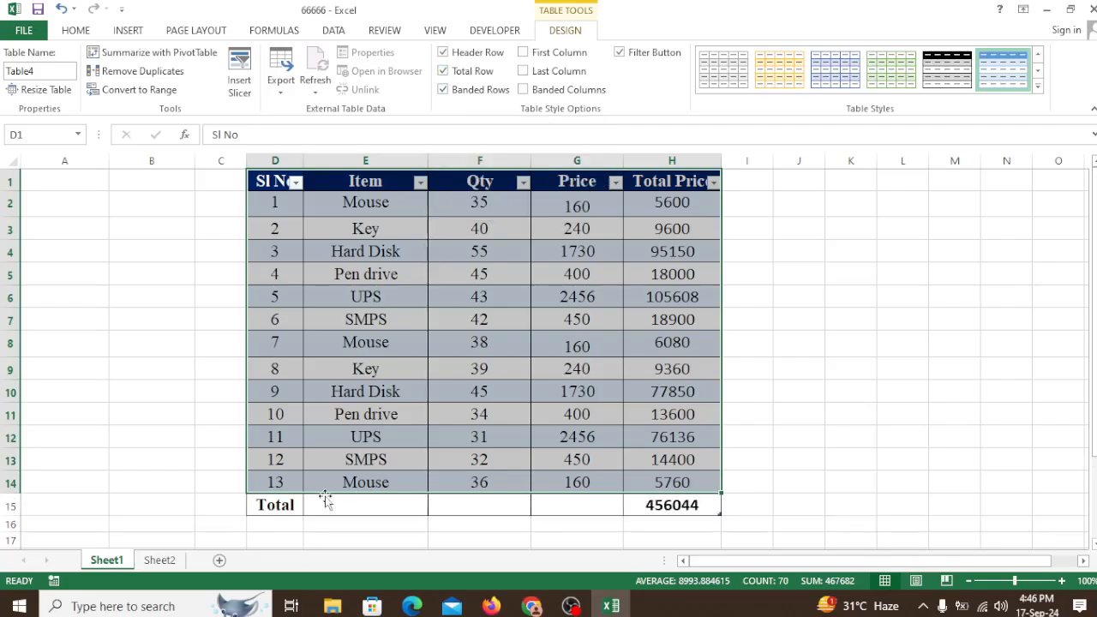
Set the Item column's total-row cell E15 to Count.
{"action": "left_click", "coordinate": [389, 506]}
{"action": "left_click", "coordinate": [434, 507]}
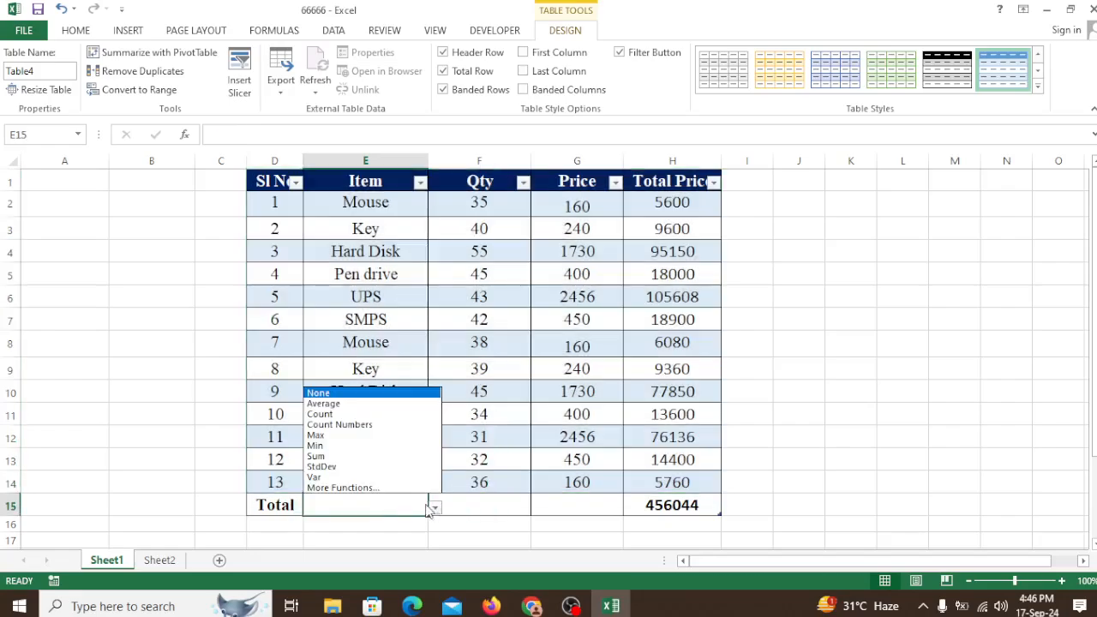
{"action": "left_click", "coordinate": [335, 414]}
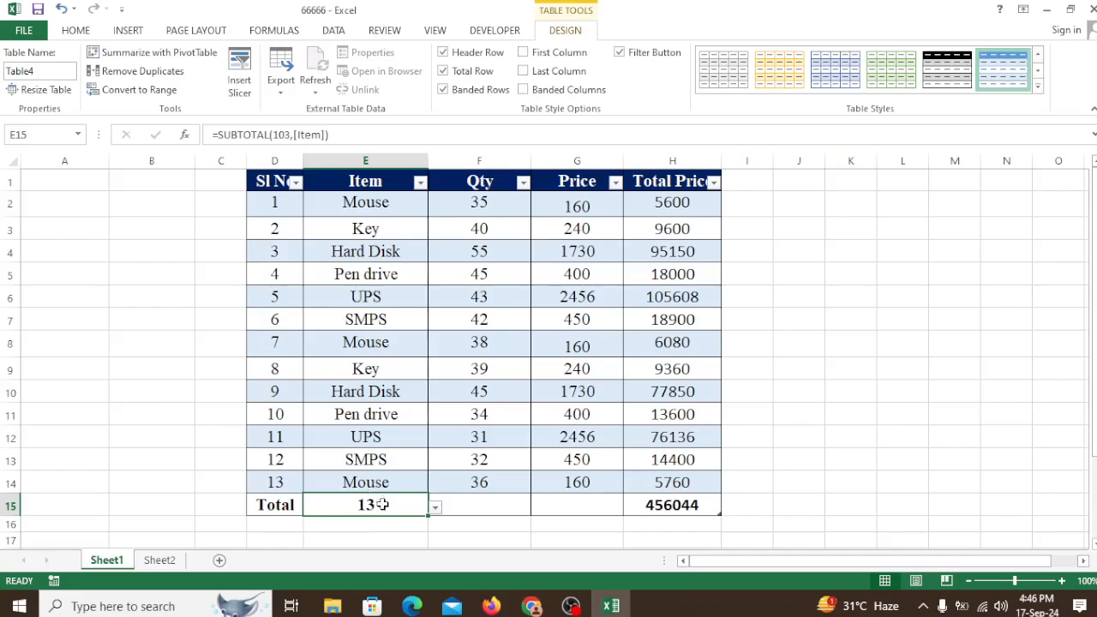
Set the total-row cells of the Qty and Price columns, F15 and G15, to Sum.
{"action": "left_click", "coordinate": [472, 504]}
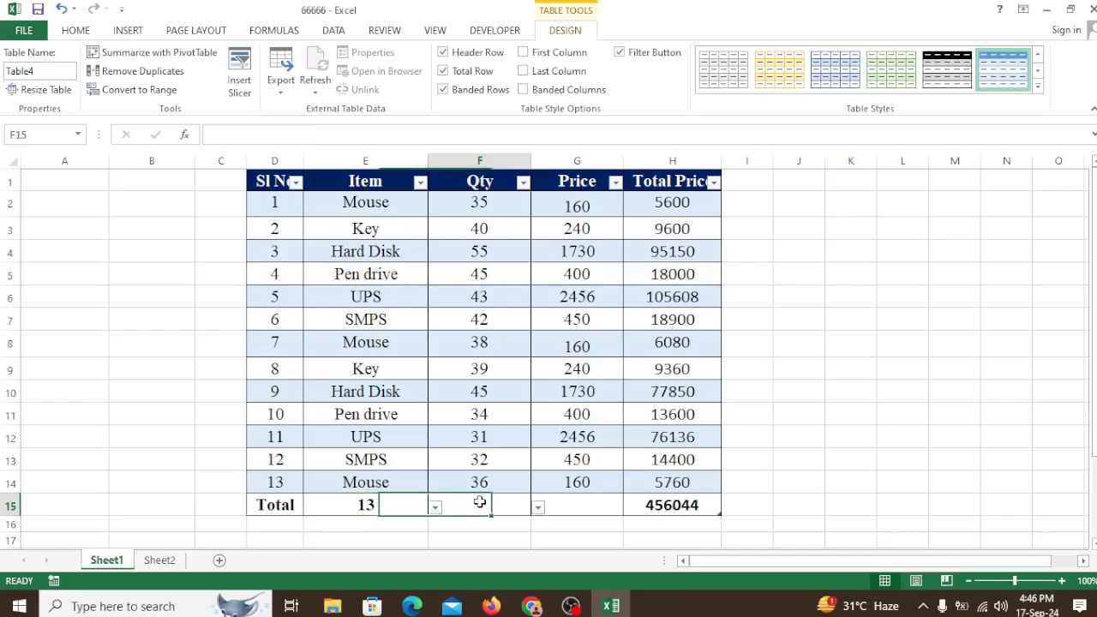
{"action": "left_click", "coordinate": [538, 508]}
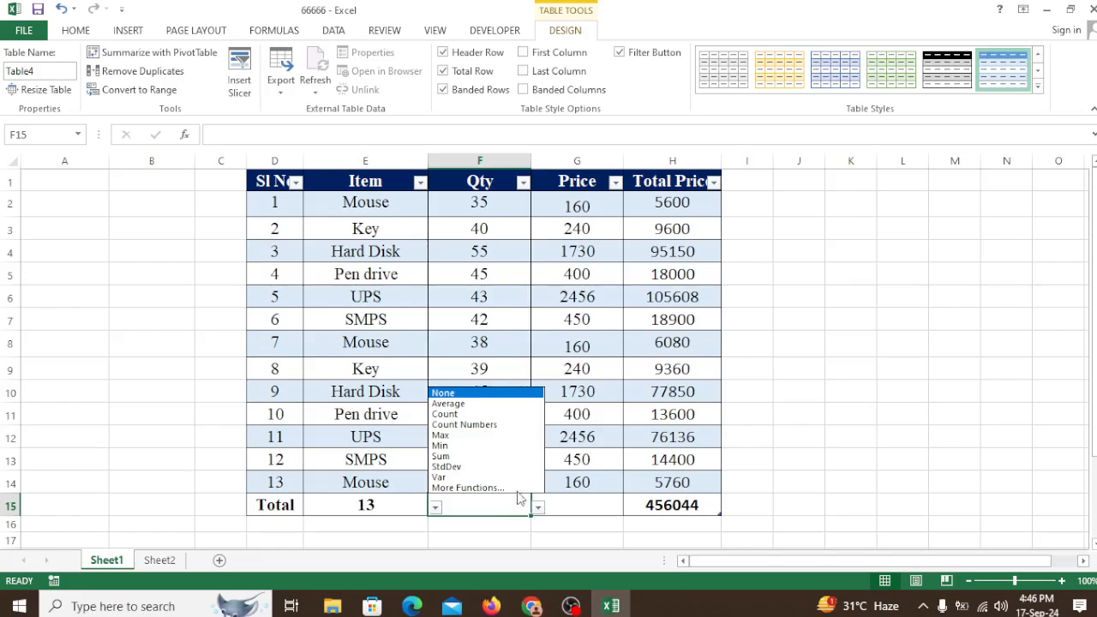
{"action": "left_click", "coordinate": [461, 457]}
{"action": "left_click", "coordinate": [602, 507]}
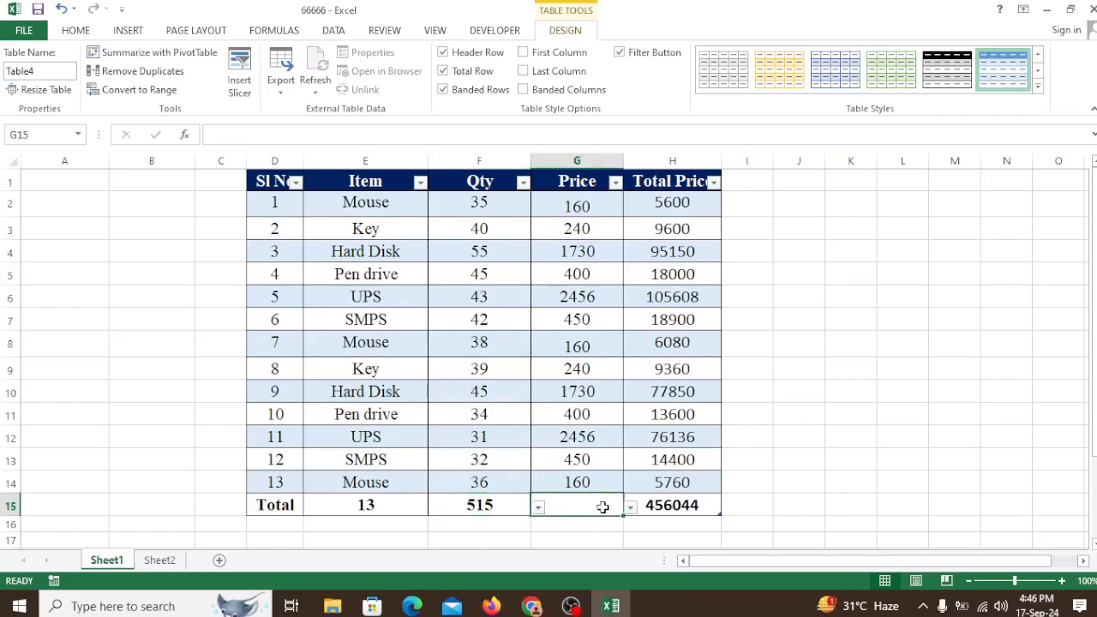
{"action": "left_click", "coordinate": [631, 508]}
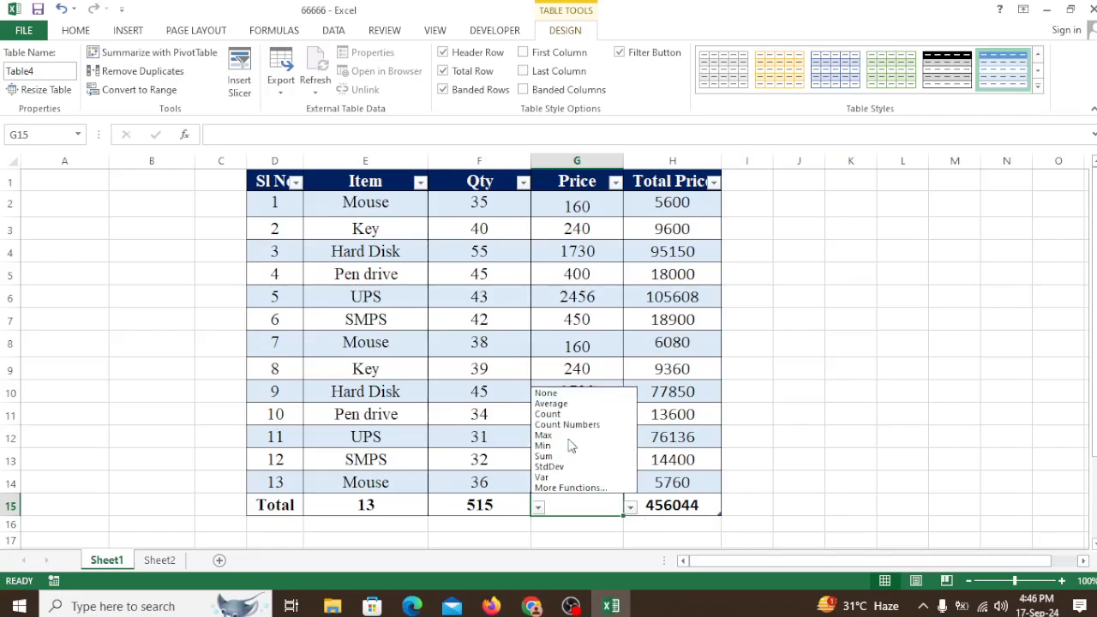
{"action": "left_click", "coordinate": [545, 456]}
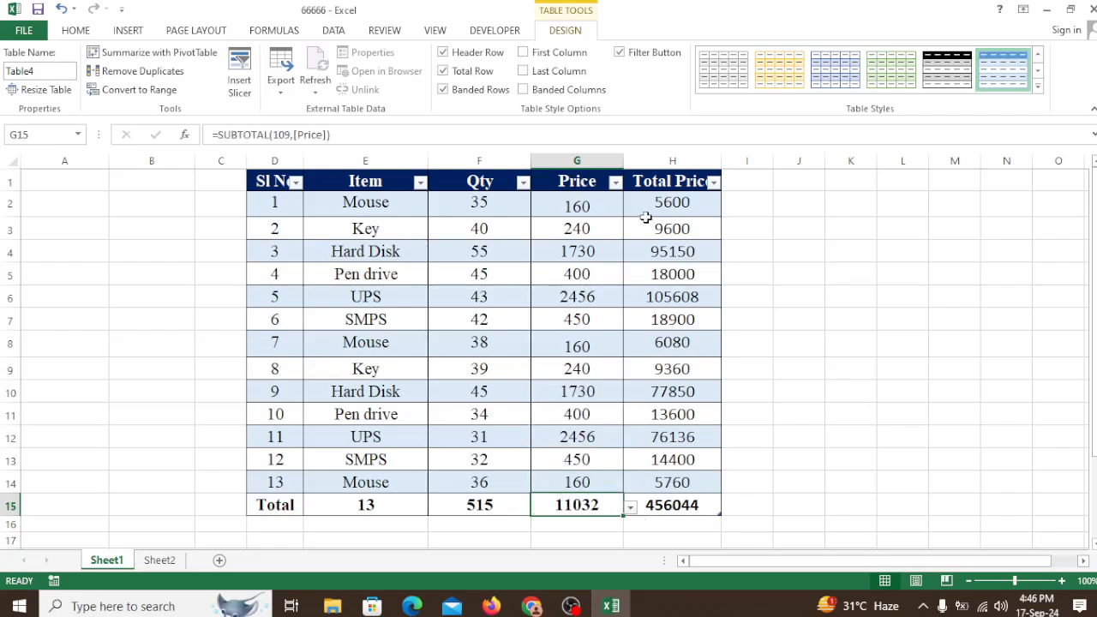